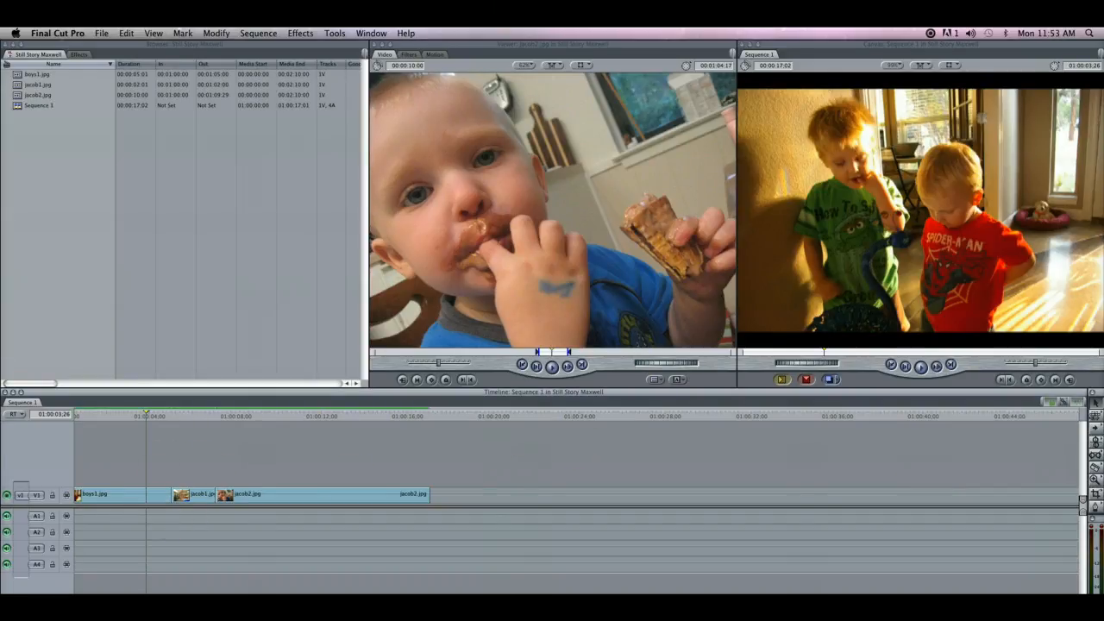
- Move the boys1.jpg clip on track V1 to directly after the end of jacob2.jpg
{"action": "scroll", "coordinate": [200, 561], "scroll_direction": "left", "scroll_amount": 1}
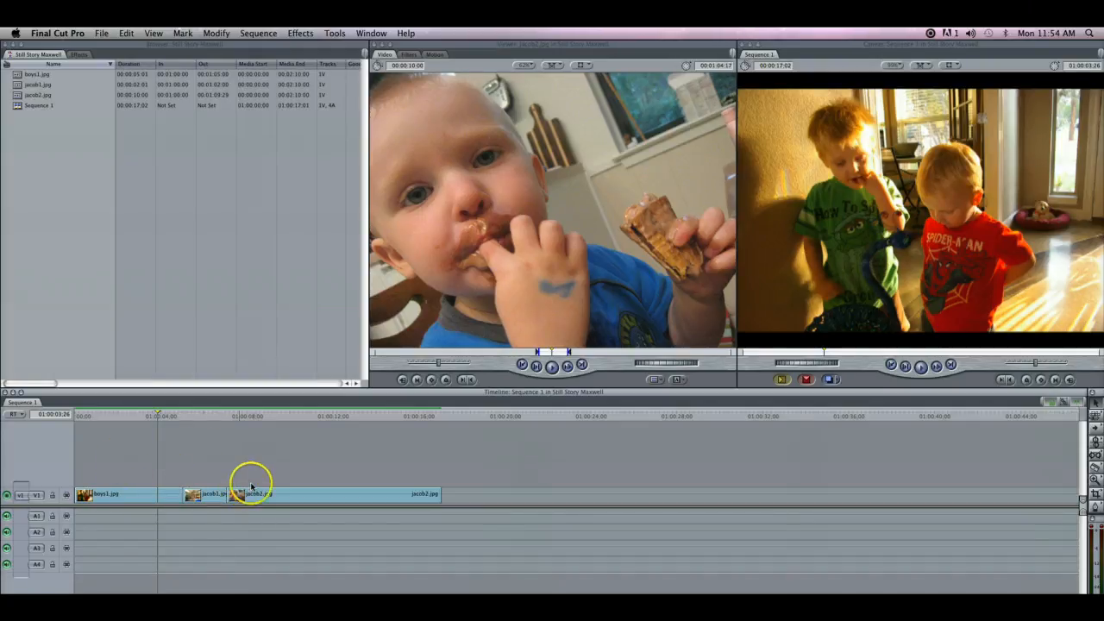
{"action": "left_click", "coordinate": [149, 494]}
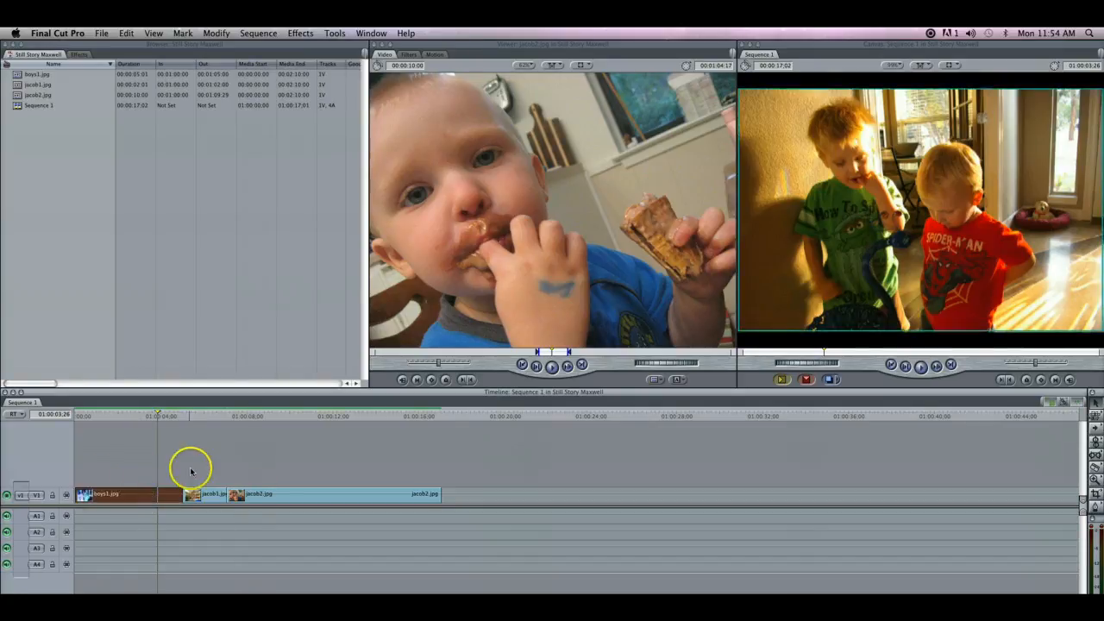
{"action": "left_click", "coordinate": [130, 461]}
{"action": "left_click", "coordinate": [134, 493]}
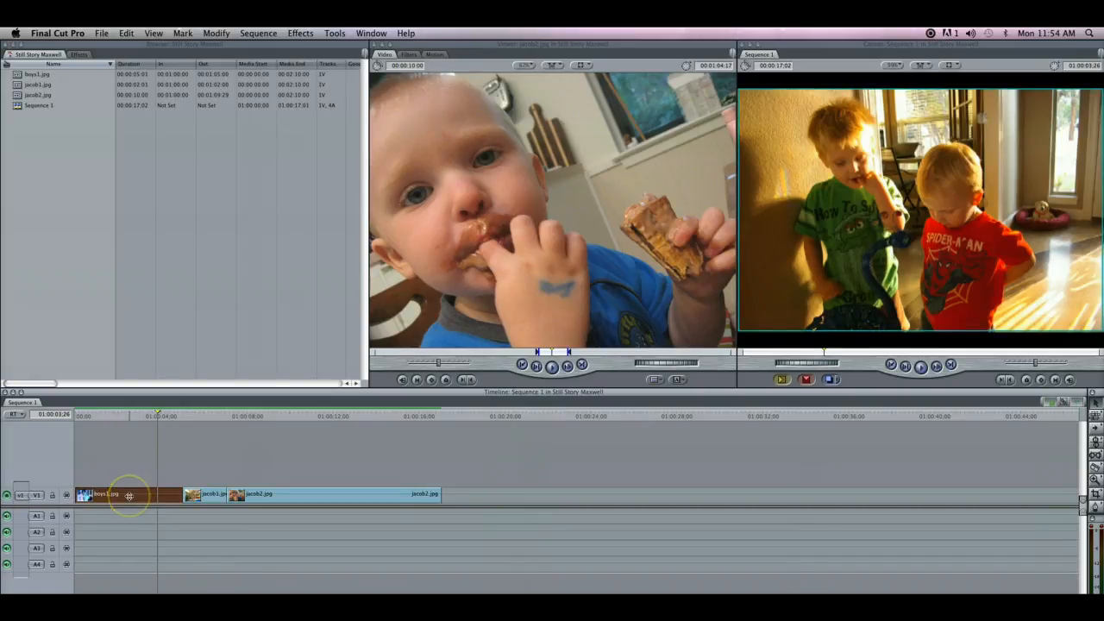
{"action": "left_click_drag", "start_coordinate": [227, 477], "coordinate": [496, 496]}
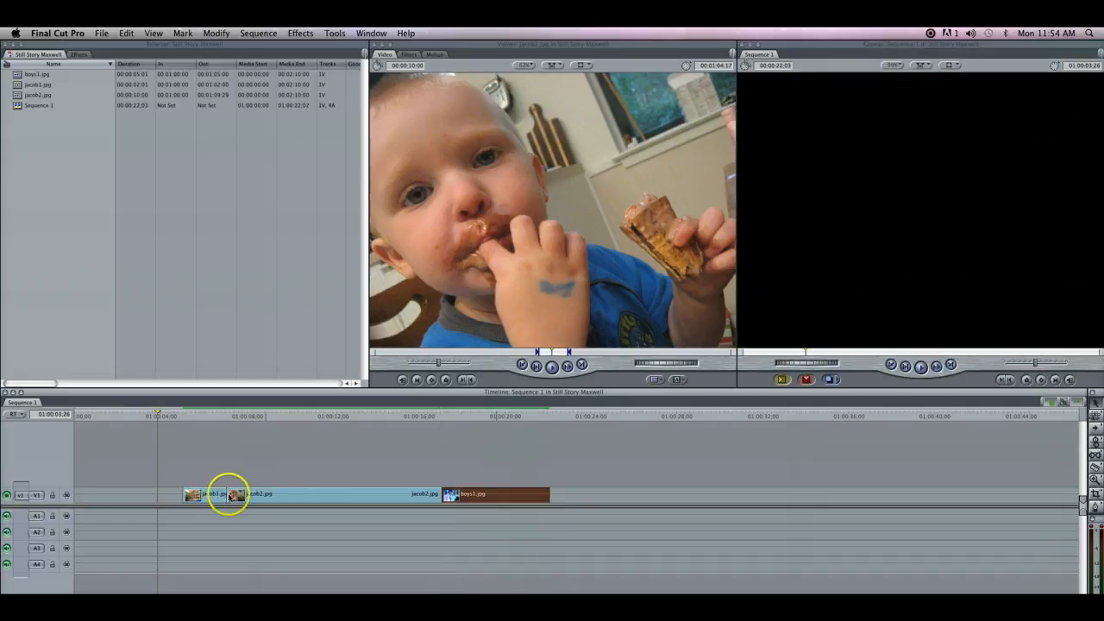
- Close the gaps on V1 by placing jacob1.jpg at the sequence start, followed directly by jacob2.jpg and boys1.jpg
{"action": "left_click_drag", "start_coordinate": [205, 499], "coordinate": [97, 499]}
{"action": "left_click_drag", "start_coordinate": [266, 496], "coordinate": [214, 494]}
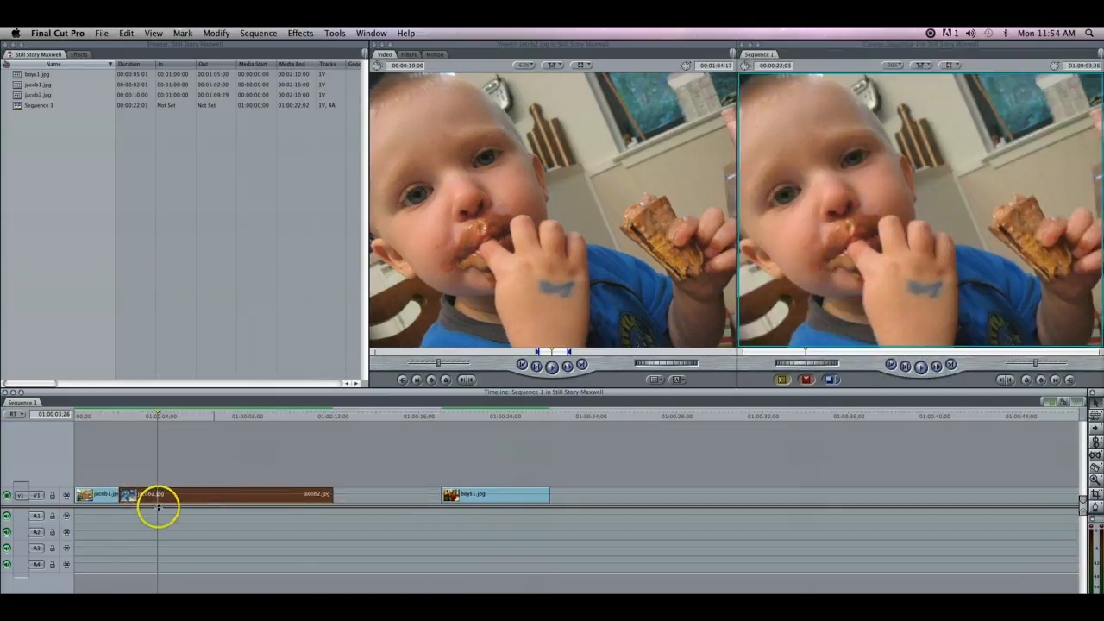
{"action": "left_click_drag", "start_coordinate": [486, 493], "coordinate": [387, 494]}
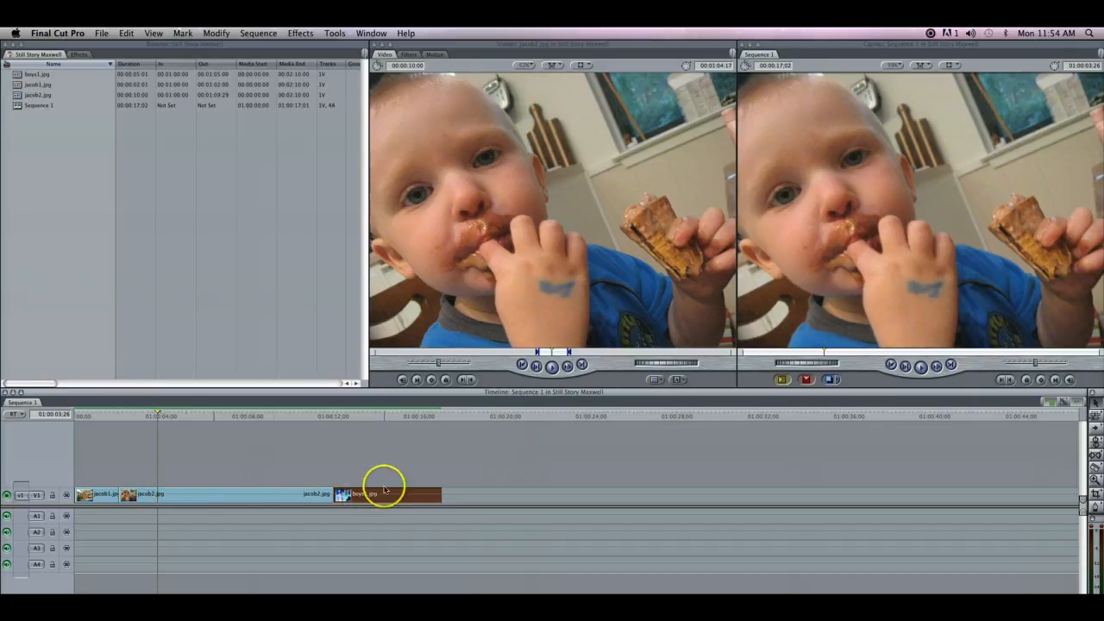
- Test placing boys1.jpg beside jacob2.jpg with snapping off, and snap it back to jacob2.jpg with snapping on
{"action": "left_click", "coordinate": [1076, 405]}
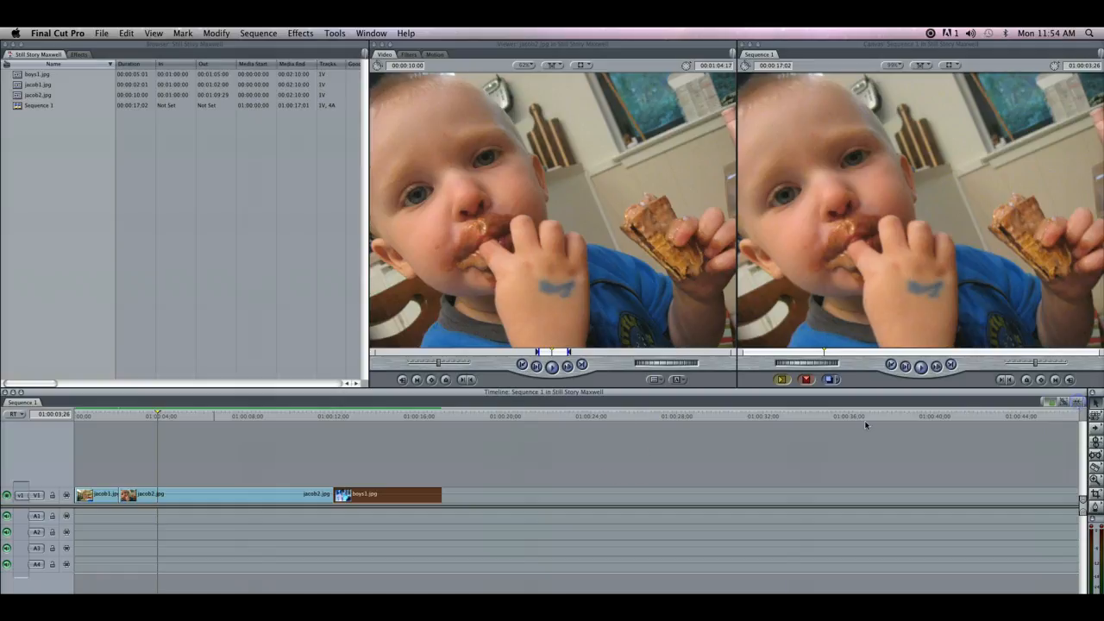
{"action": "left_click_drag", "start_coordinate": [414, 494], "coordinate": [334, 479]}
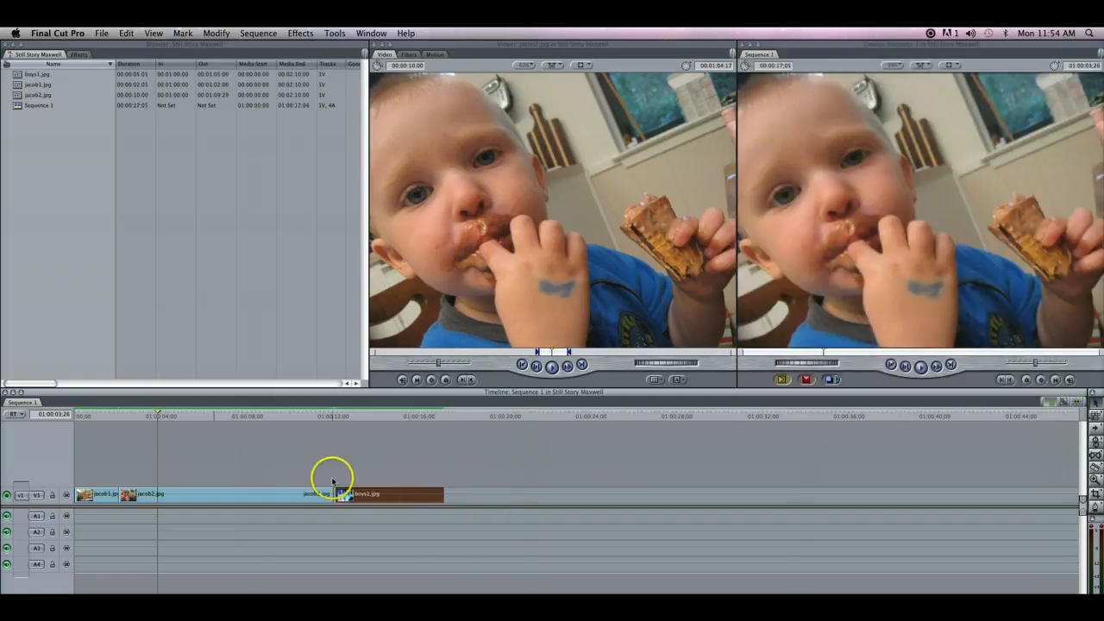
{"action": "left_click", "coordinate": [386, 473]}
{"action": "left_click", "coordinate": [1076, 402]}
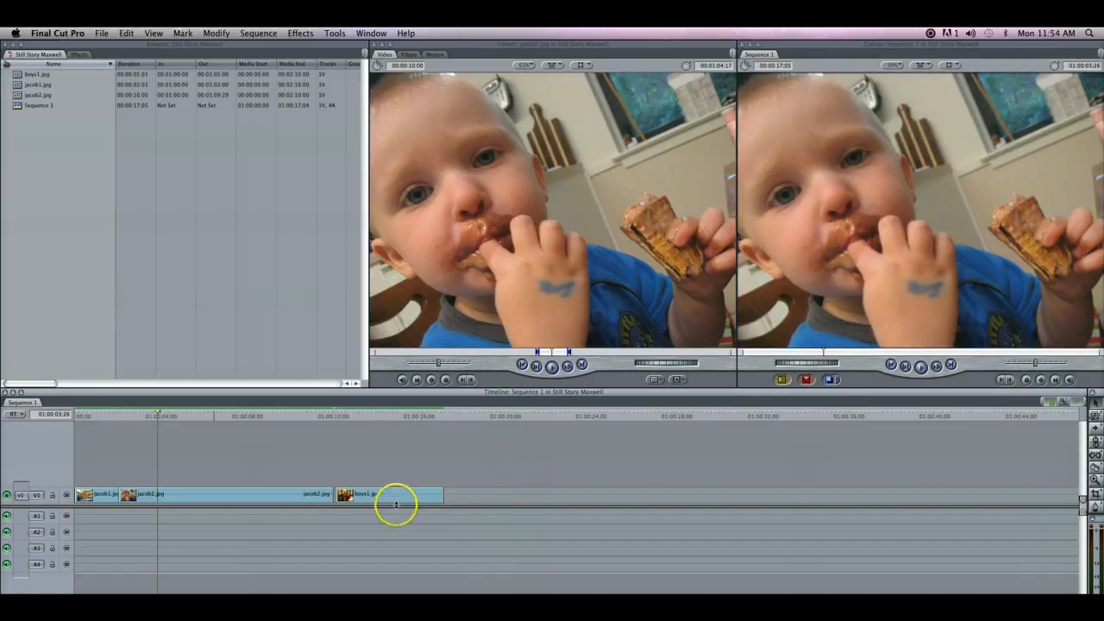
{"action": "mouse_move", "coordinate": [396, 505]}
{"action": "left_mouse_down"}
{"action": "mouse_move", "coordinate": [394, 493]}
{"action": "mouse_move", "coordinate": [414, 498]}
{"action": "mouse_move", "coordinate": [401, 499]}
{"action": "left_mouse_up"}
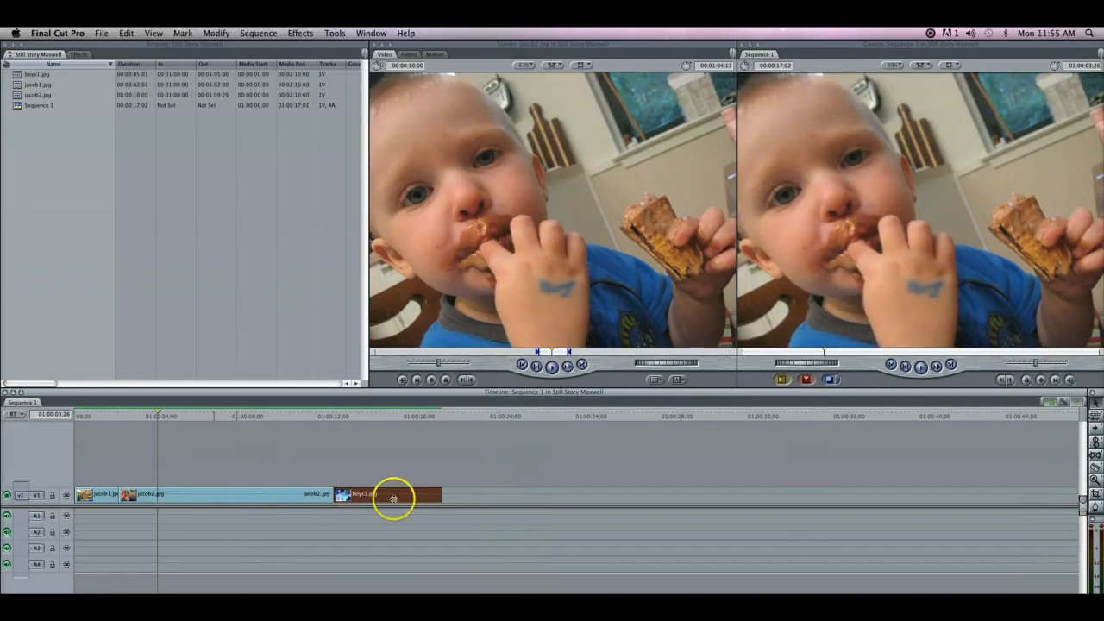
- Spread out the clips on V1 by moving boys1.jpg and jacob2.jpg to the right, leaving a gap before each
{"action": "left_click_drag", "start_coordinate": [383, 499], "coordinate": [432, 494]}
{"action": "left_click", "coordinate": [424, 479]}
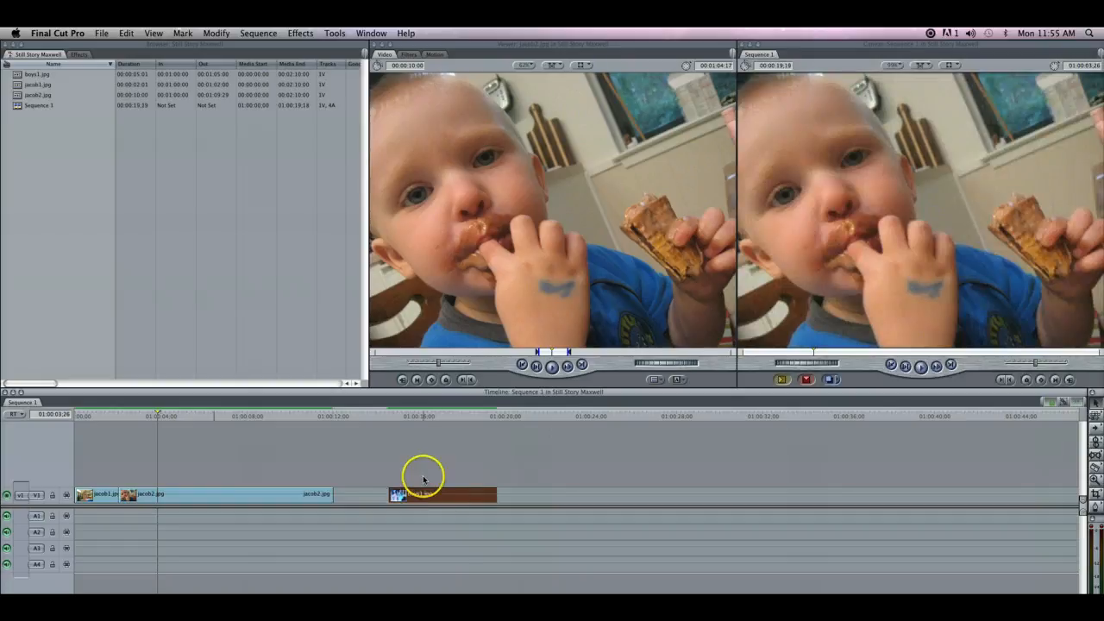
{"action": "left_click_drag", "start_coordinate": [429, 495], "coordinate": [471, 495]}
{"action": "left_click_drag", "start_coordinate": [247, 494], "coordinate": [326, 495]}
{"action": "left_click_drag", "start_coordinate": [468, 492], "coordinate": [505, 496]}
{"action": "left_click", "coordinate": [246, 470]}
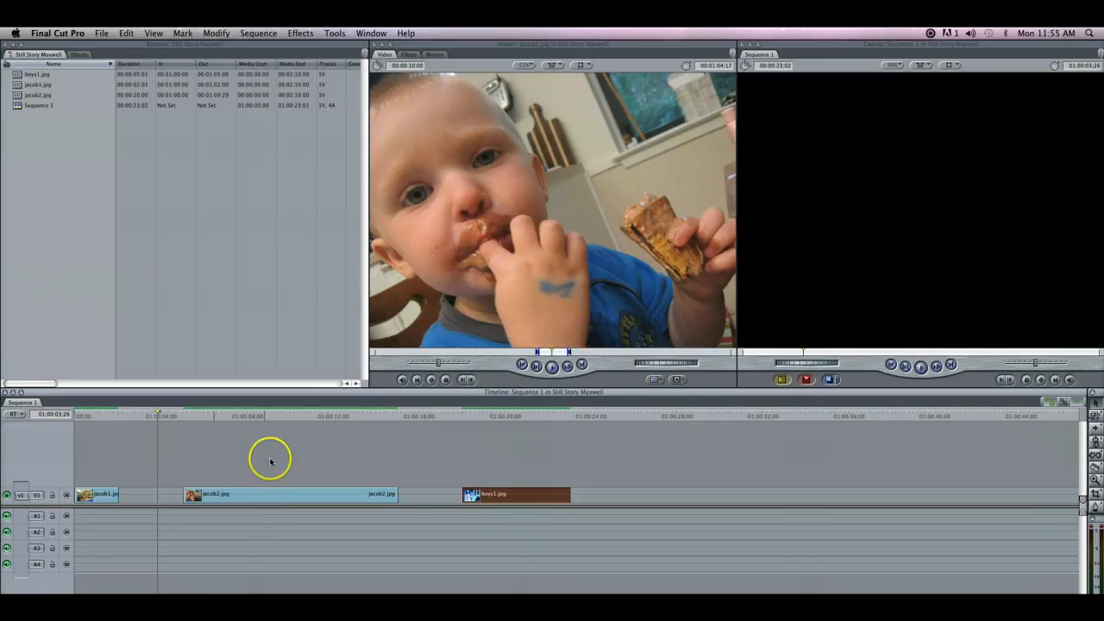
- Trim the start of jacob2.jpg inward to shorten the clip to about 6 seconds
{"action": "left_click", "coordinate": [271, 493]}
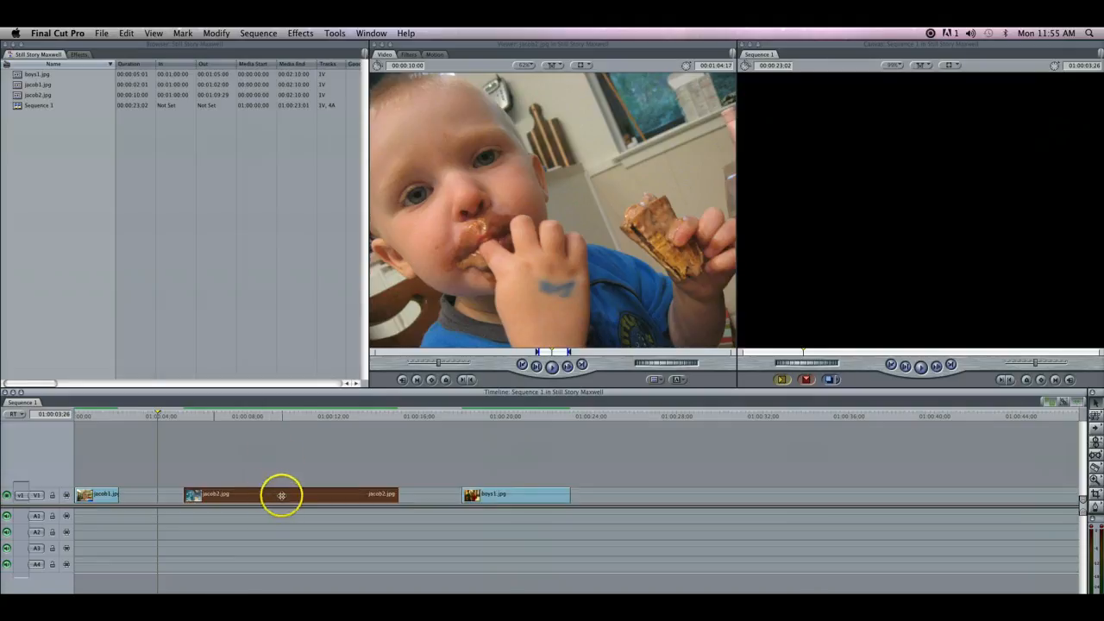
{"action": "left_click", "coordinate": [293, 463]}
{"action": "left_click", "coordinate": [287, 497]}
{"action": "mouse_move", "coordinate": [280, 494]}
{"action": "left_mouse_down"}
{"action": "mouse_move", "coordinate": [317, 479]}
{"action": "mouse_move", "coordinate": [253, 466]}
{"action": "mouse_move", "coordinate": [329, 497]}
{"action": "mouse_move", "coordinate": [264, 498]}
{"action": "mouse_move", "coordinate": [281, 495]}
{"action": "left_mouse_up"}
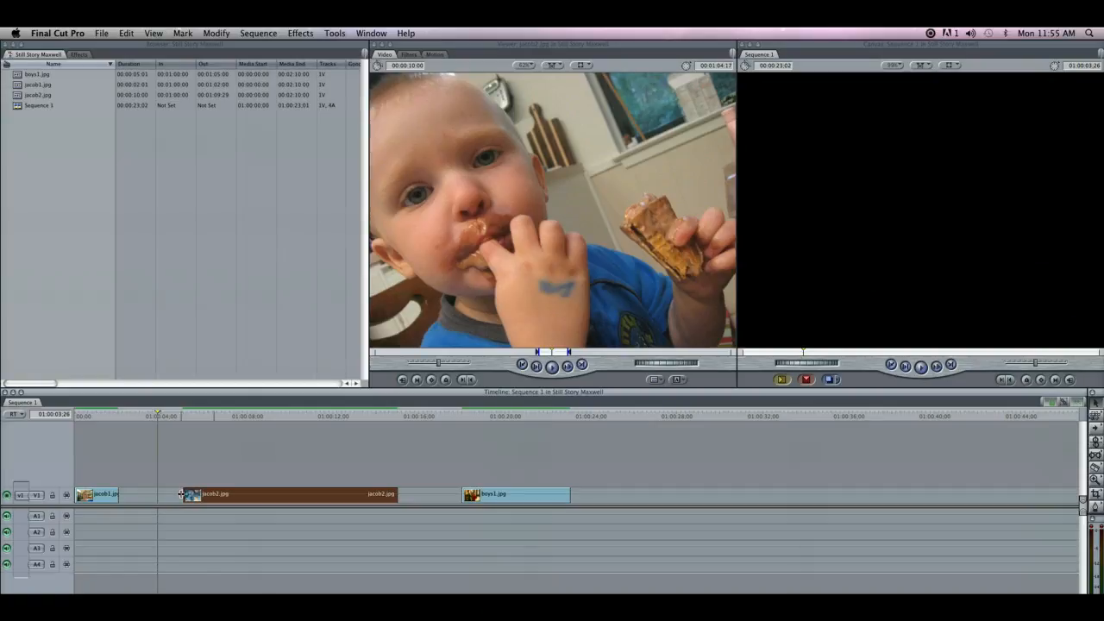
{"action": "mouse_move", "coordinate": [178, 493]}
{"action": "left_mouse_down"}
{"action": "mouse_move", "coordinate": [145, 493]}
{"action": "mouse_move", "coordinate": [334, 493]}
{"action": "mouse_move", "coordinate": [182, 494]}
{"action": "left_mouse_up"}
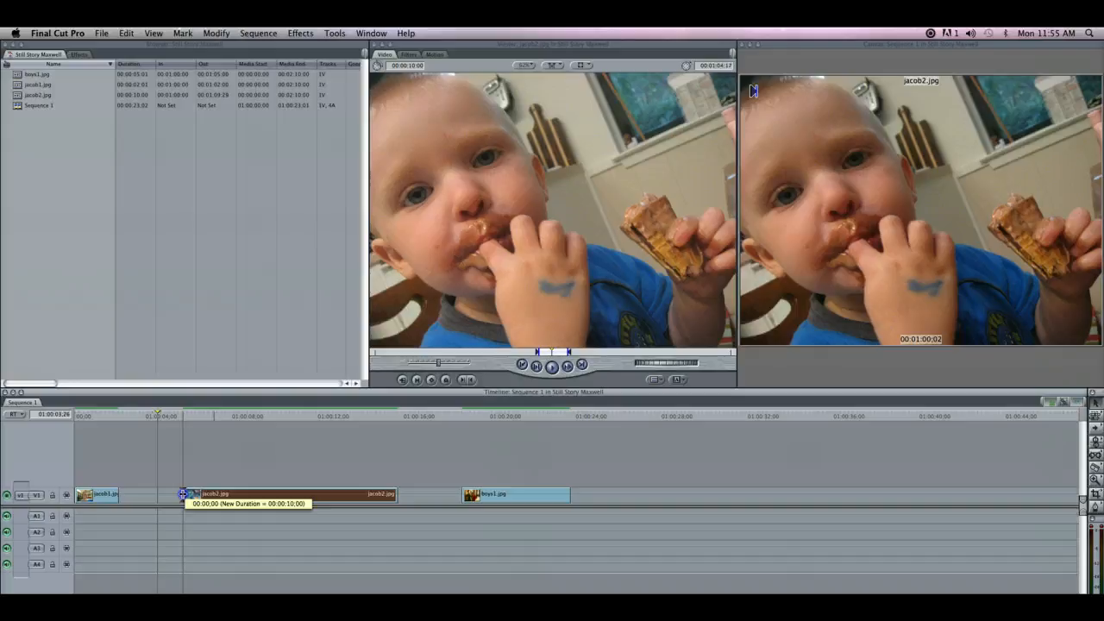
{"action": "left_click_drag", "start_coordinate": [173, 493], "coordinate": [146, 494]}
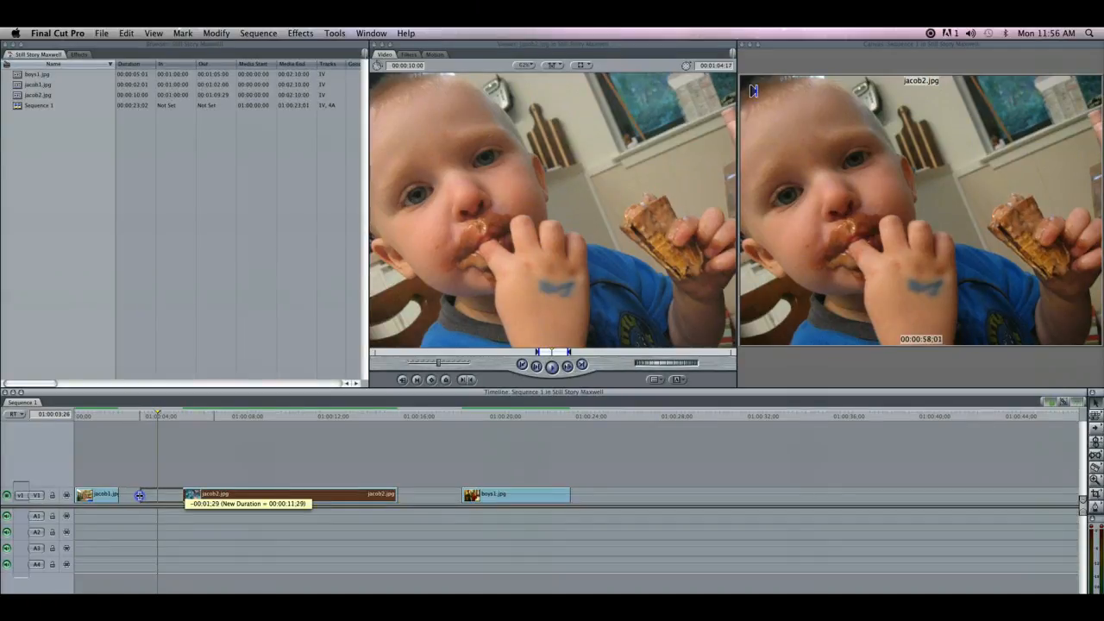
{"action": "left_click_drag", "start_coordinate": [139, 495], "coordinate": [270, 494]}
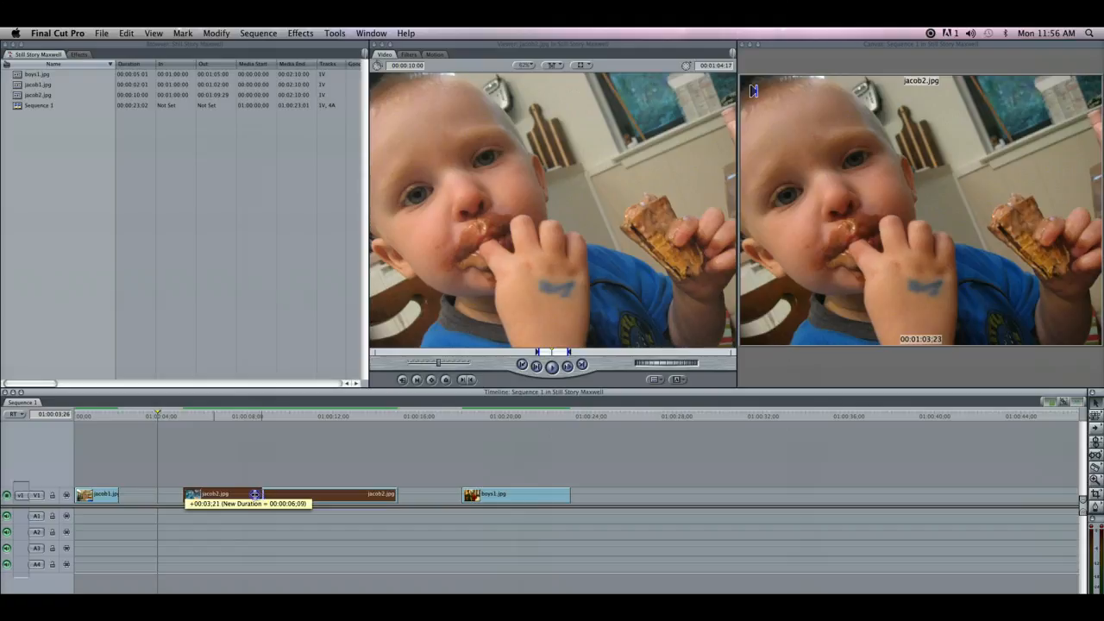
{"action": "left_click_drag", "start_coordinate": [248, 494], "coordinate": [278, 494]}
{"action": "left_click_drag", "start_coordinate": [268, 493], "coordinate": [269, 493]}
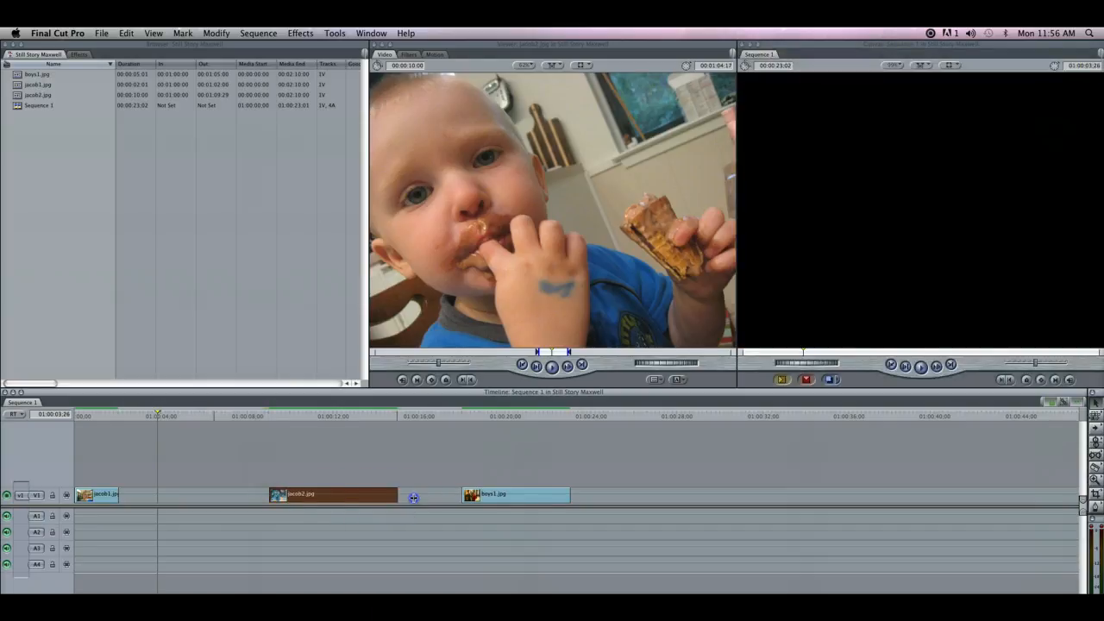
- Extend the end of jacob2.jpg to make it about 7 seconds long, and shift the clip toward jacob1.jpg on V1
{"action": "left_click_drag", "start_coordinate": [398, 498], "coordinate": [425, 498]}
{"action": "left_click_drag", "start_coordinate": [340, 497], "coordinate": [262, 498]}
{"action": "mouse_move", "coordinate": [346, 494]}
{"action": "left_mouse_down"}
{"action": "mouse_move", "coordinate": [380, 494]}
{"action": "mouse_move", "coordinate": [317, 496]}
{"action": "mouse_move", "coordinate": [342, 496]}
{"action": "left_mouse_up"}
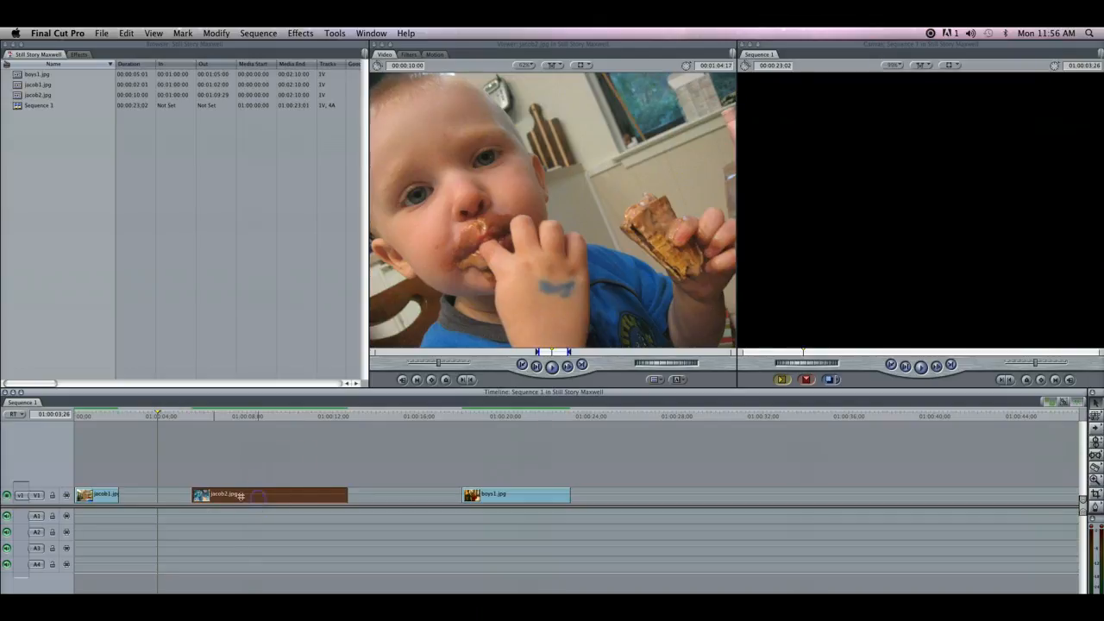
- Reorder the clips on V1 without gaps as jacob2.jpg, jacob1.jpg and boys1.jpg, starting at the beginning of the sequence
{"action": "left_click_drag", "start_coordinate": [86, 492], "coordinate": [384, 495]}
{"action": "left_click_drag", "start_coordinate": [289, 498], "coordinate": [168, 495]}
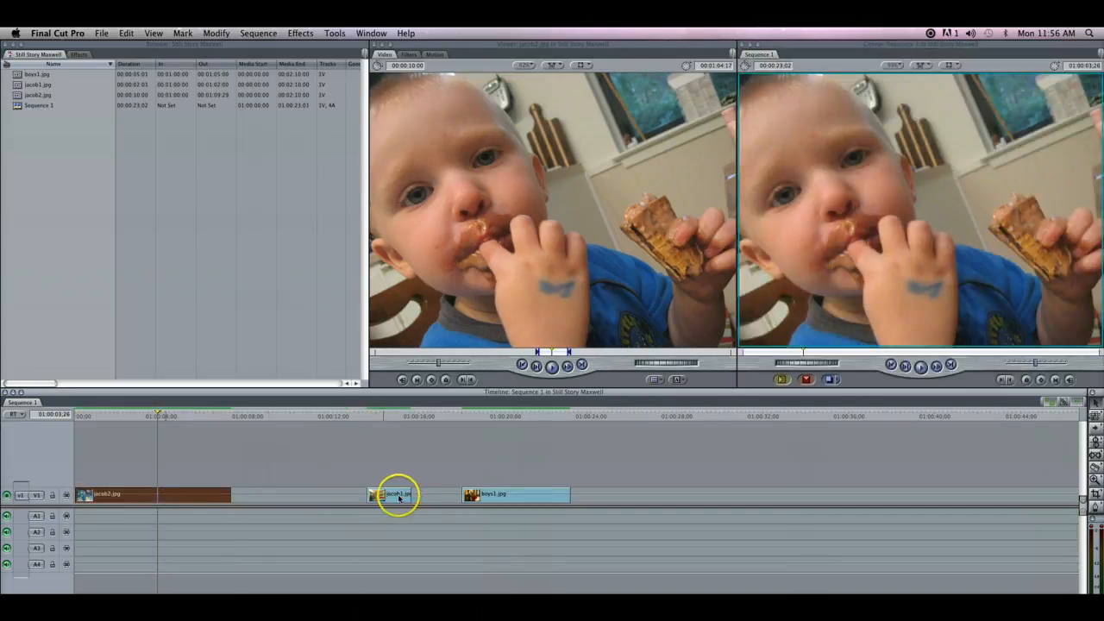
{"action": "left_click_drag", "start_coordinate": [399, 498], "coordinate": [260, 497]}
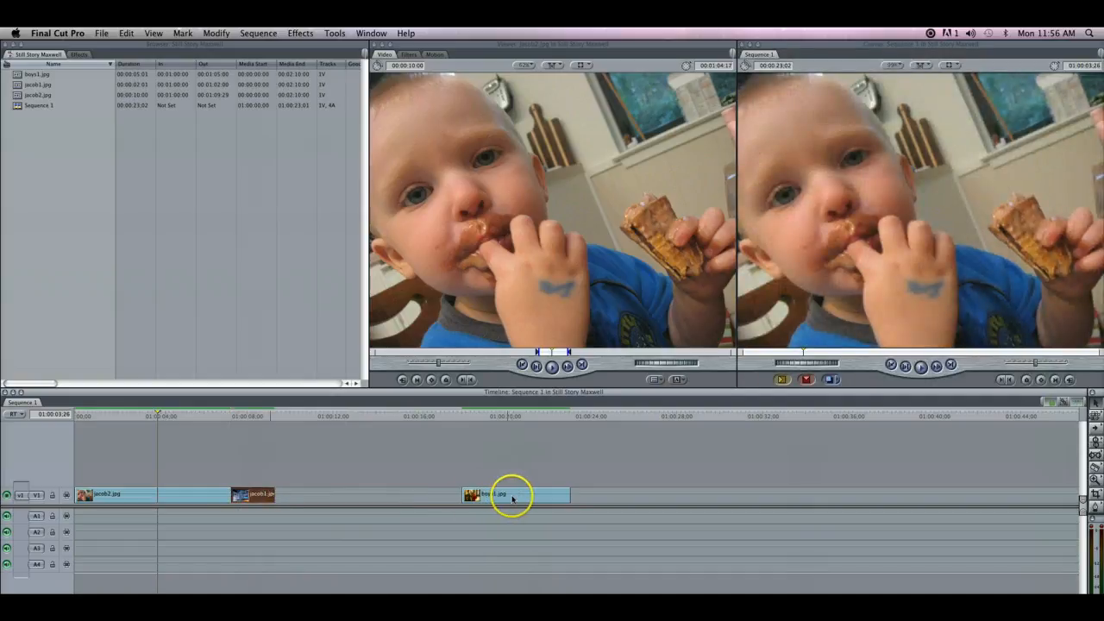
{"action": "left_click_drag", "start_coordinate": [511, 499], "coordinate": [325, 497]}
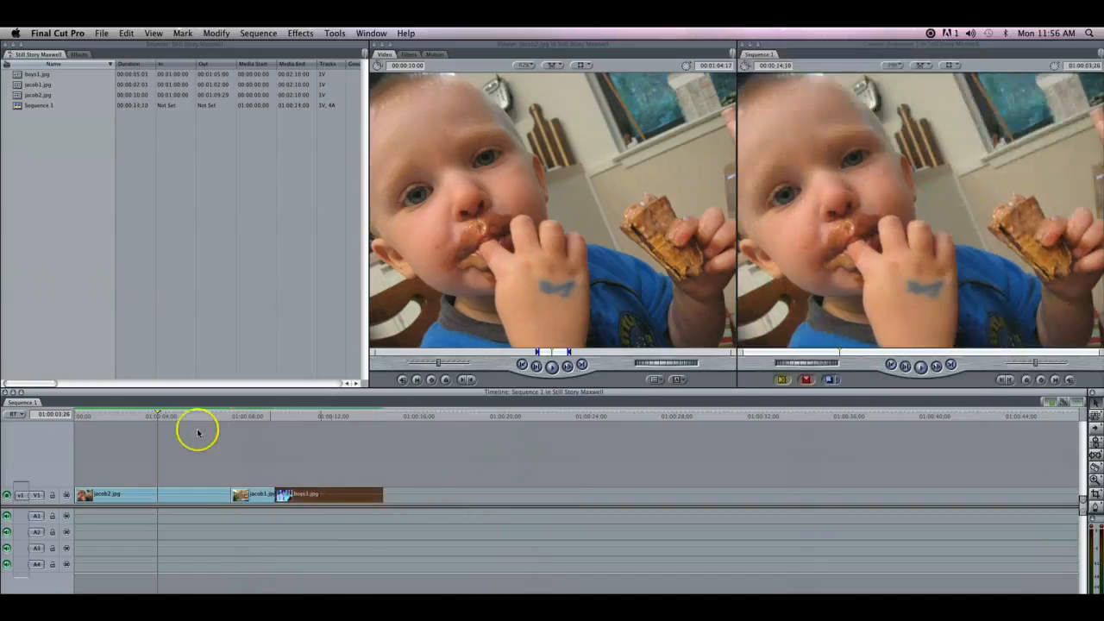
- Play the rearranged sequence from its beginning to review the clip order and durations
{"action": "mouse_move", "coordinate": [158, 415]}
{"action": "left_mouse_down"}
{"action": "mouse_move", "coordinate": [68, 415]}
{"action": "mouse_move", "coordinate": [99, 416]}
{"action": "left_mouse_up"}
{"action": "key", "text": "Home"}
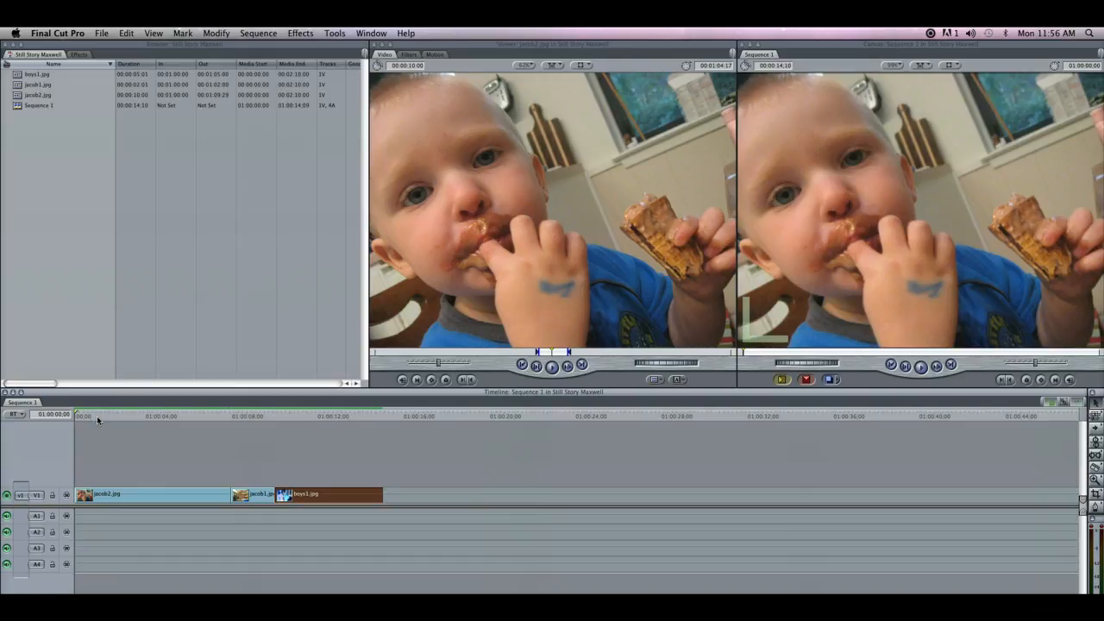
{"action": "left_click", "coordinate": [268, 471]}
{"action": "key", "text": "space"}
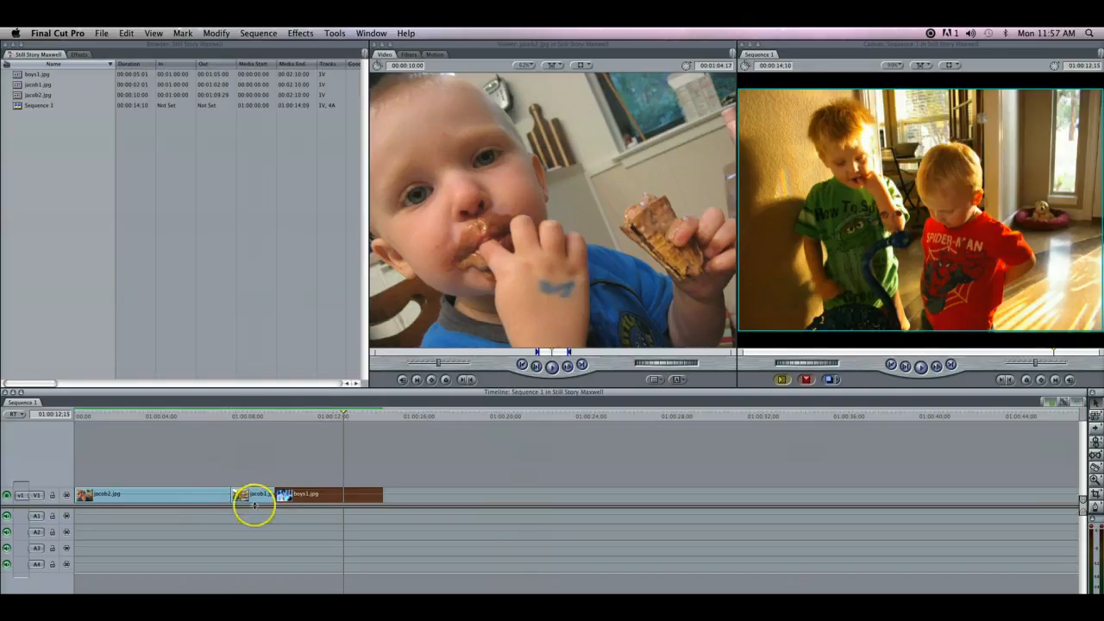
- Move jacob1.jpg onto a new track V2 above the start of jacob2.jpg, and snap boys1.jpg to the end of jacob2.jpg
{"action": "left_click", "coordinate": [243, 458]}
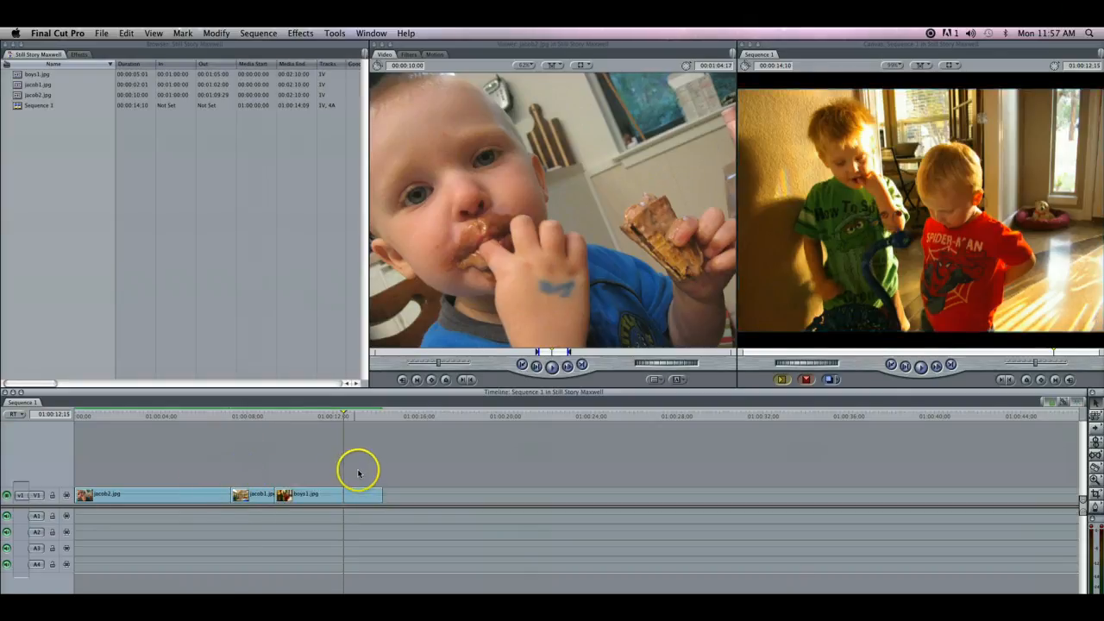
{"action": "left_click", "coordinate": [258, 497]}
{"action": "left_click_drag", "start_coordinate": [259, 496], "coordinate": [91, 476]}
{"action": "left_click", "coordinate": [271, 494]}
{"action": "left_click_drag", "start_coordinate": [272, 494], "coordinate": [194, 489]}
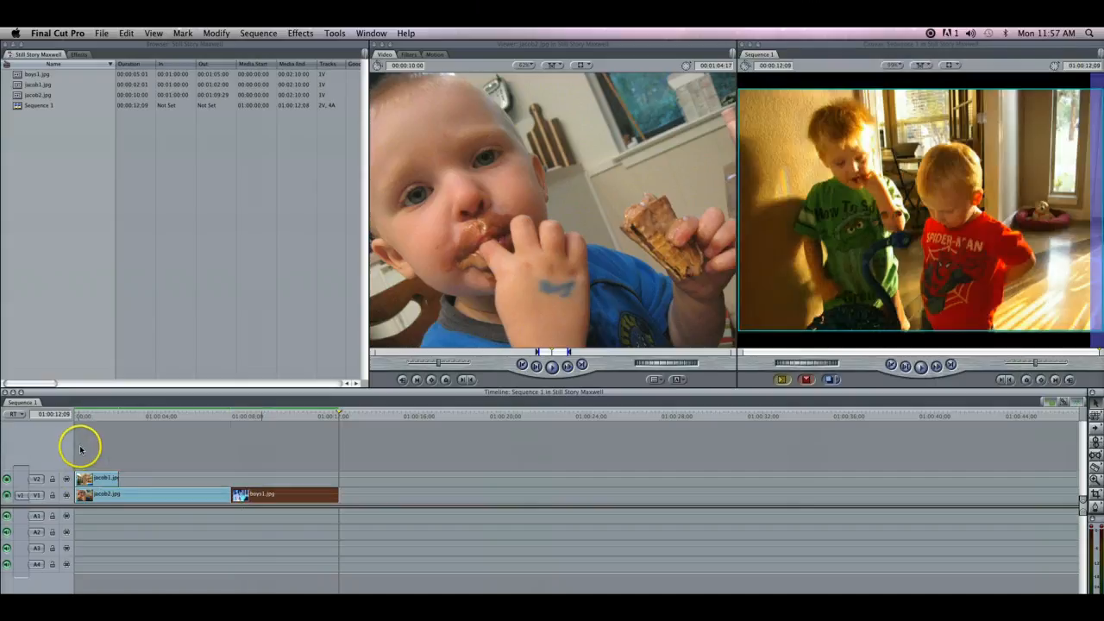
- Scrub through the start of the sequence to examine how jacob1.jpg on V2 overlaps jacob2.jpg on V1
{"action": "left_click", "coordinate": [79, 416]}
{"action": "left_click_drag", "start_coordinate": [79, 415], "coordinate": [105, 423]}
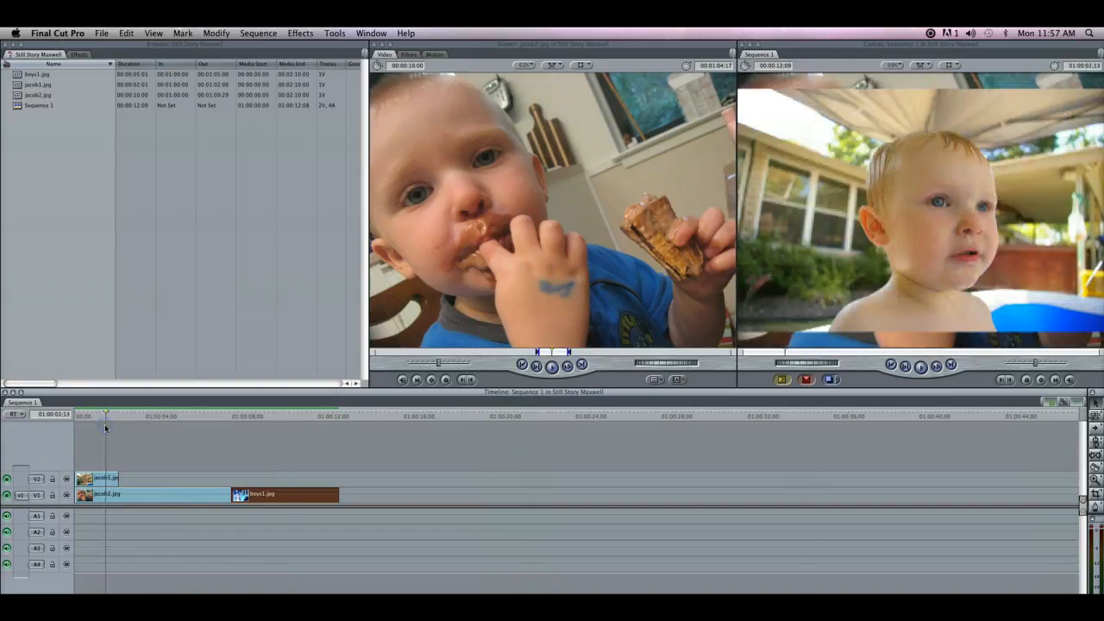
{"action": "left_click", "coordinate": [98, 498]}
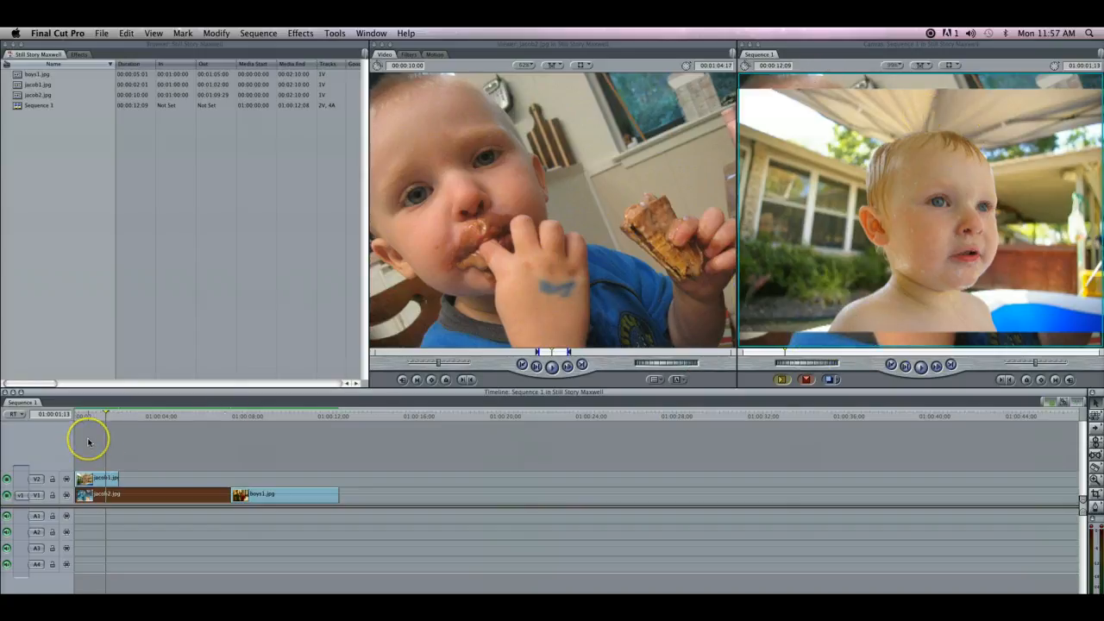
{"action": "left_click_drag", "start_coordinate": [86, 417], "coordinate": [96, 415]}
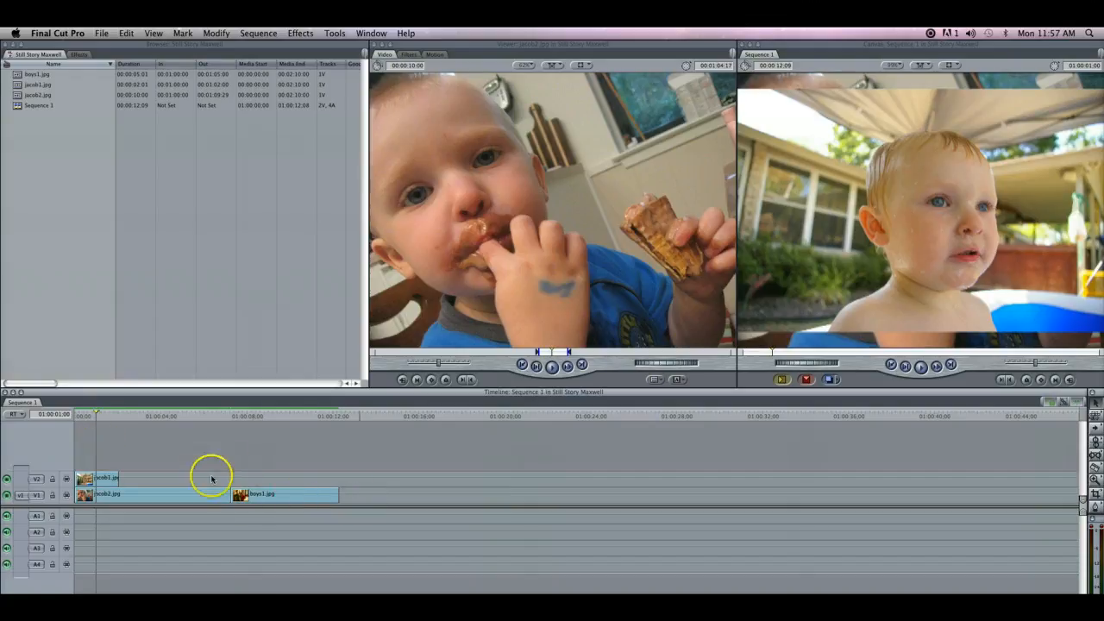
- Move jacob1.jpg along V2 to above the end of jacob2.jpg, and place it on V1 directly after boys1.jpg
{"action": "left_click_drag", "start_coordinate": [105, 480], "coordinate": [218, 479]}
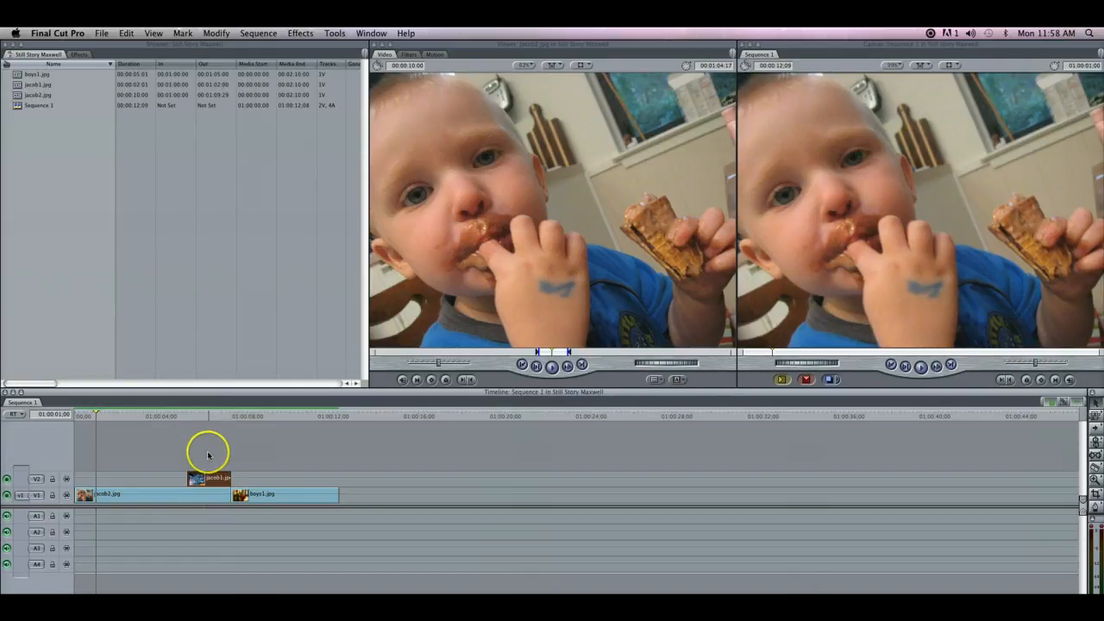
{"action": "left_click", "coordinate": [212, 418]}
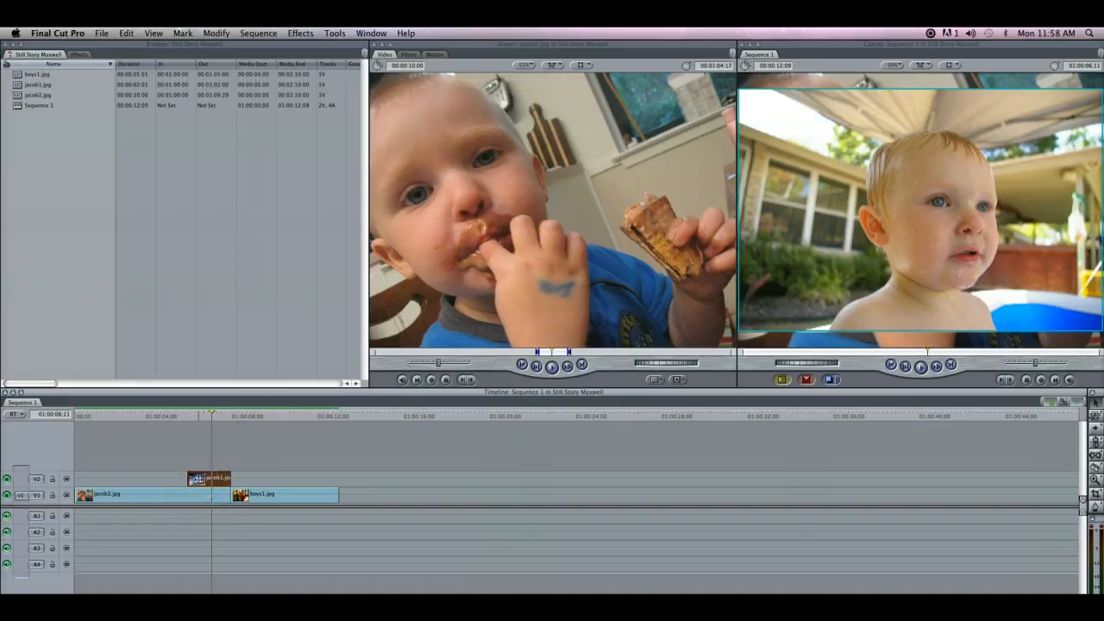
{"action": "left_click_drag", "start_coordinate": [198, 479], "coordinate": [358, 494]}
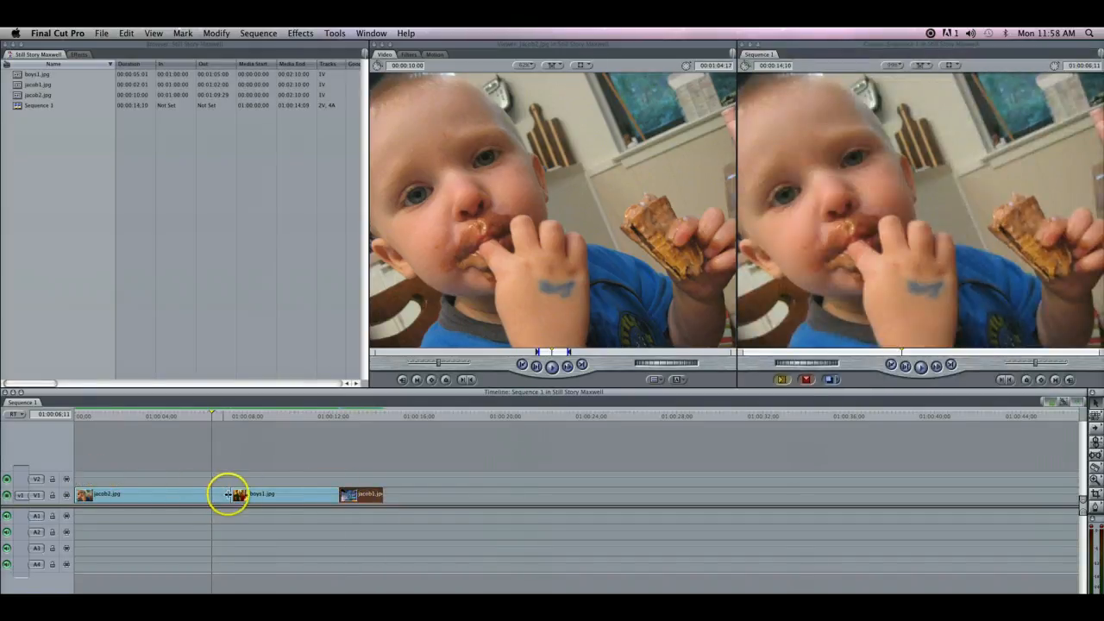
- Try trimming the end of jacob2.jpg back to the playhead at 01:00:06;11
{"action": "mouse_move", "coordinate": [227, 493]}
{"action": "left_mouse_down"}
{"action": "mouse_move", "coordinate": [199, 498]}
{"action": "mouse_move", "coordinate": [209, 494]}
{"action": "left_mouse_up"}
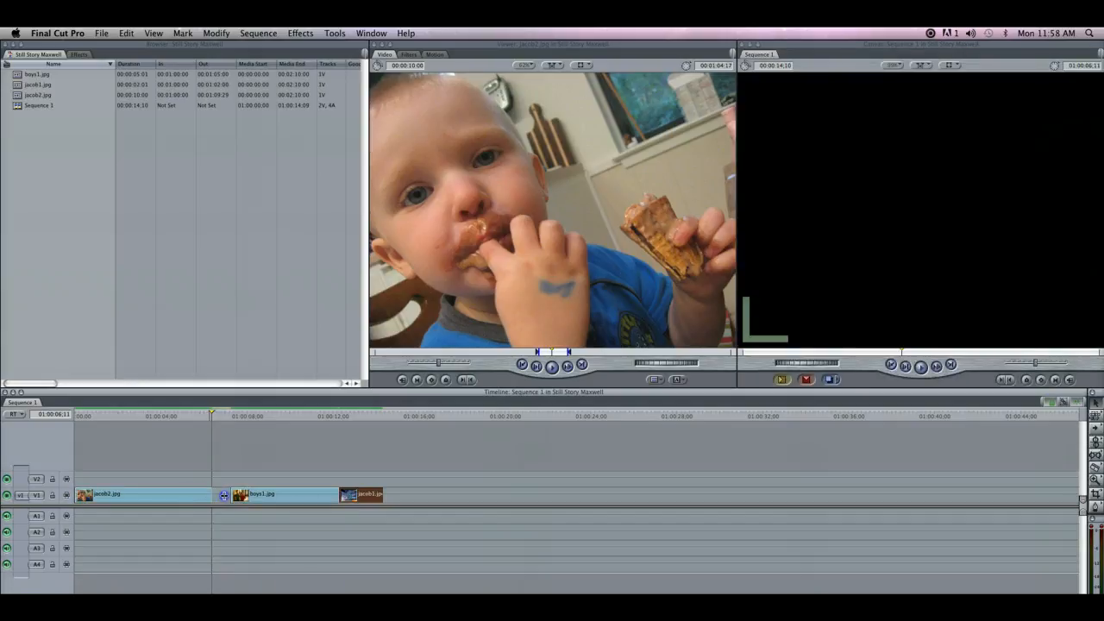
{"action": "mouse_move", "coordinate": [338, 494]}
{"action": "left_mouse_down"}
{"action": "mouse_move", "coordinate": [312, 495]}
{"action": "mouse_move", "coordinate": [339, 494]}
{"action": "left_mouse_up"}
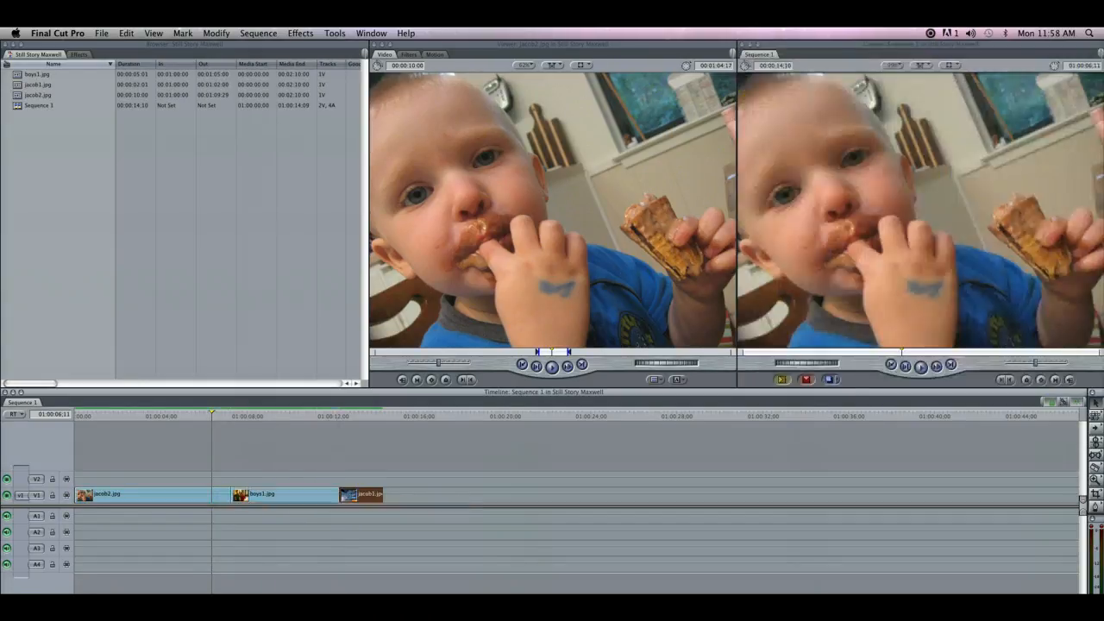